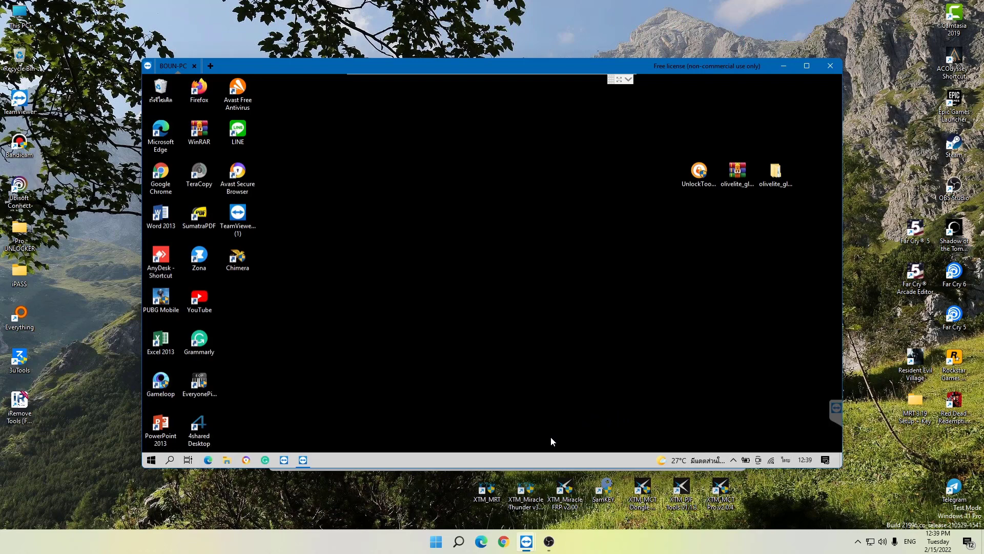
- In Chrome, go to unlocktool.net and open its Firmwares page
click(503, 540)
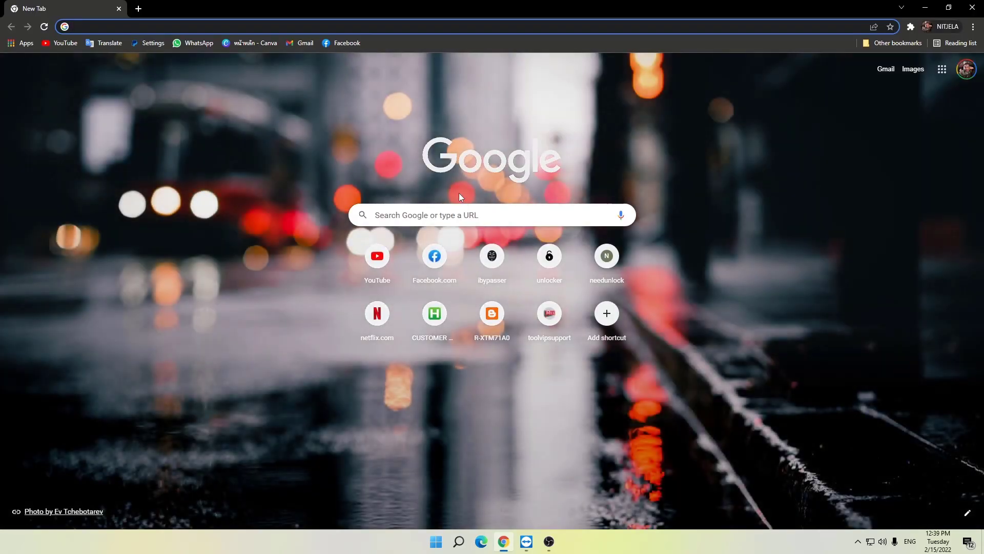
click(150, 26)
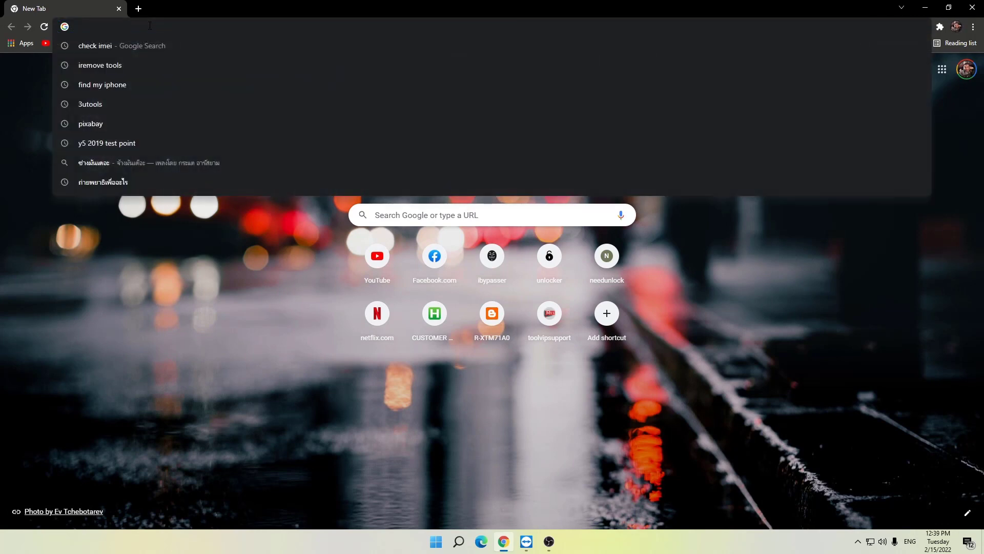
text(u)
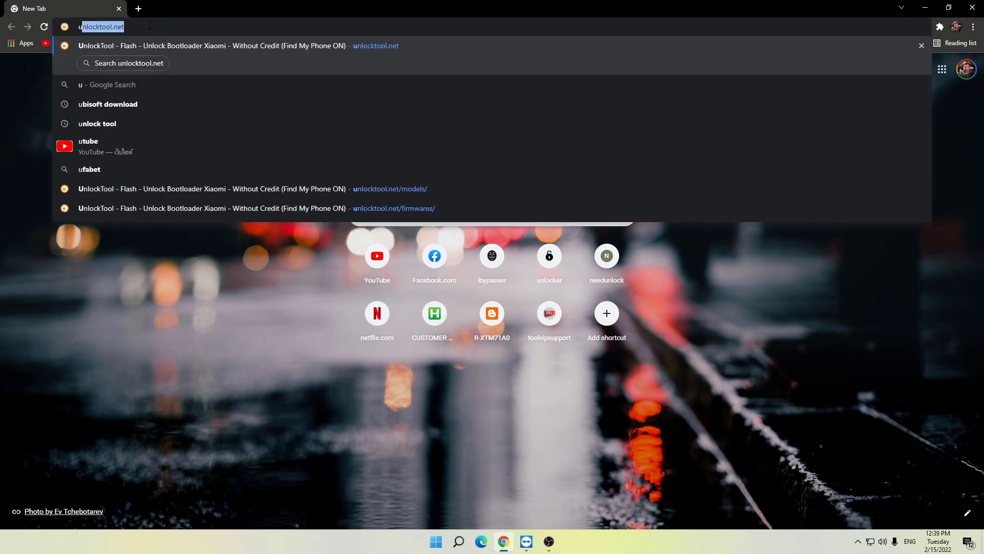
key(Return)
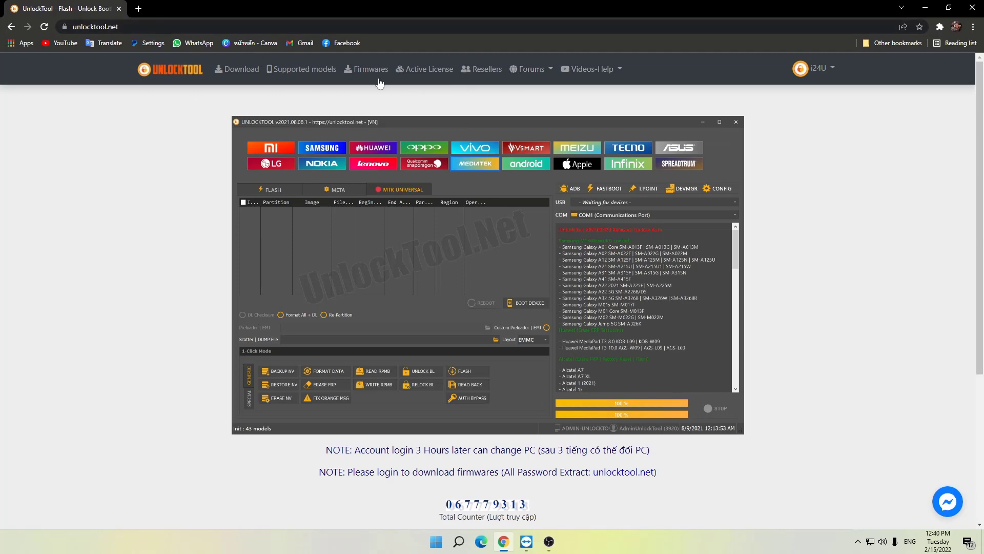
click(366, 71)
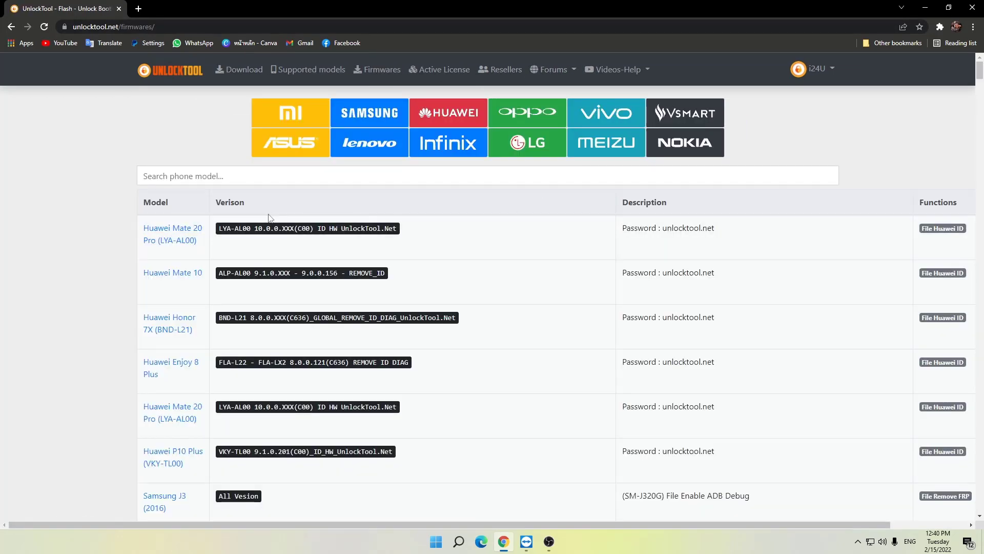
- Search the firmware list for 9a and examine the MediaFire and Google Drive entries for the Xiaomi Redmi 9A
click(175, 176)
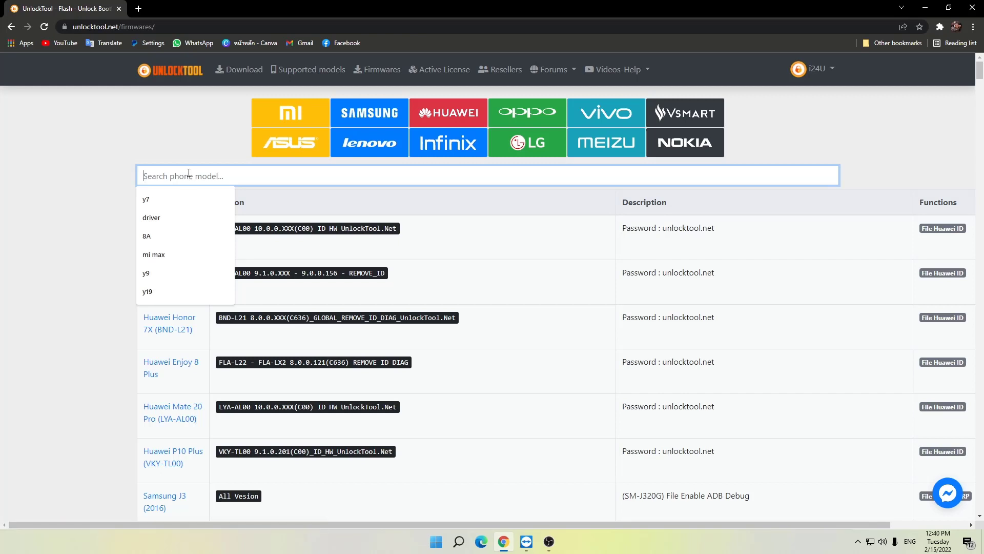
text(9a)
key(Return)
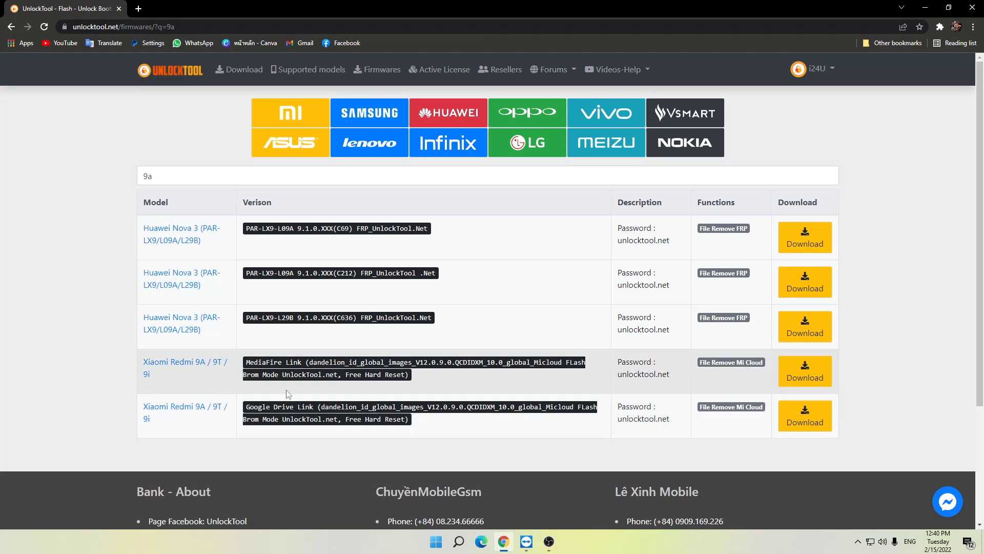
drag(246, 363, 290, 362)
drag(246, 406, 325, 406)
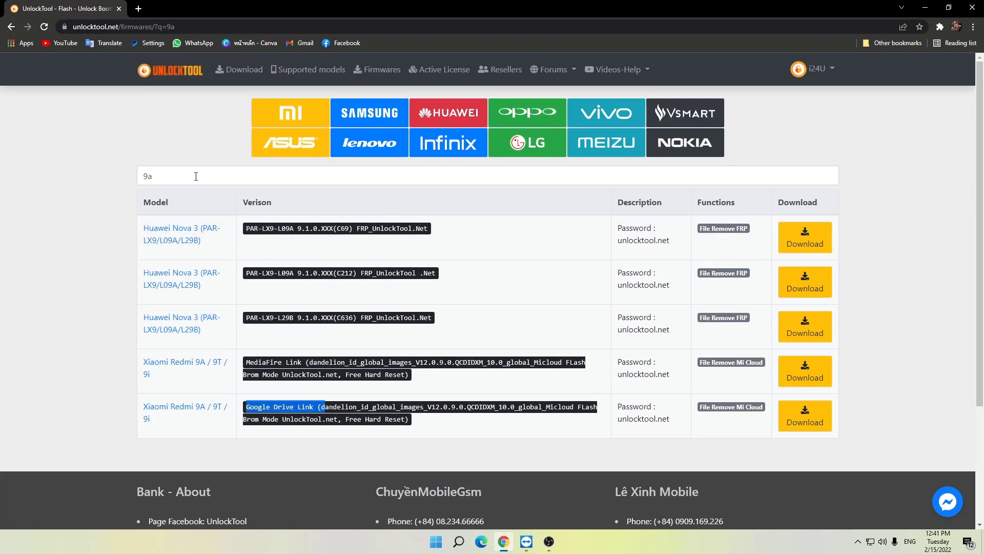
- Search the firmware list for redmi 8 in place of the previous model
drag(195, 175, 124, 181)
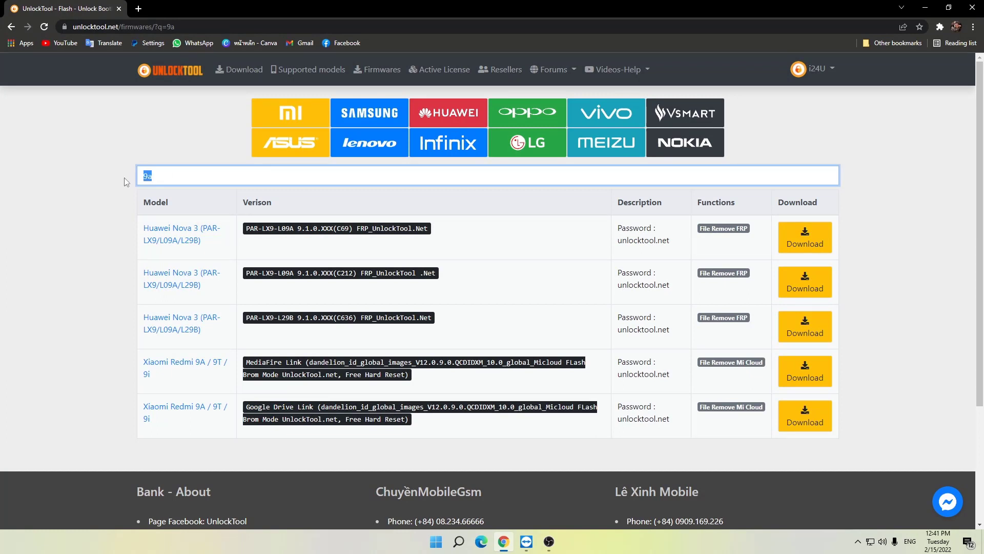
text(redmi 8)
key(Return)
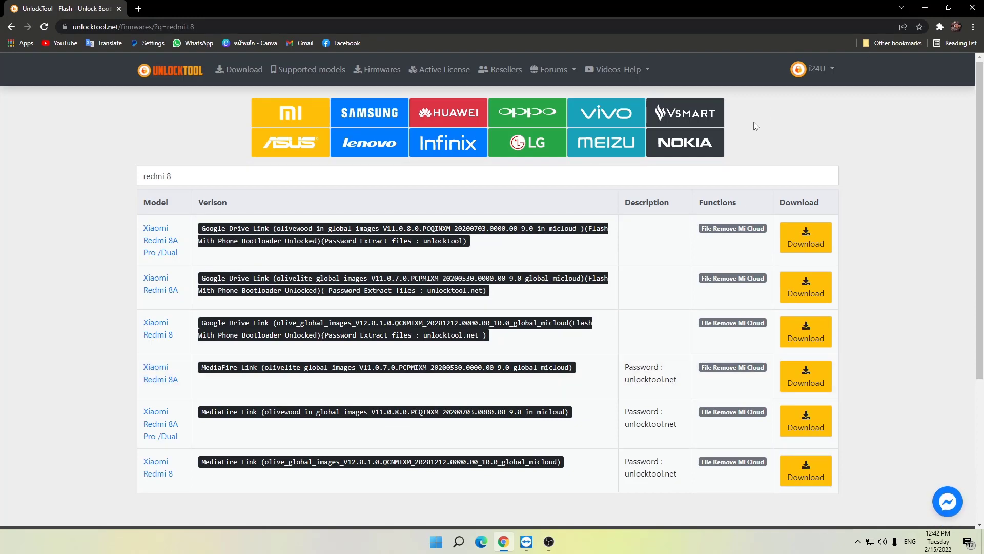
- Switch to the TeamViewer remote desktop, launch UnlockTool-2022-02-07-0.exe and allow it to make changes to the computer
click(925, 8)
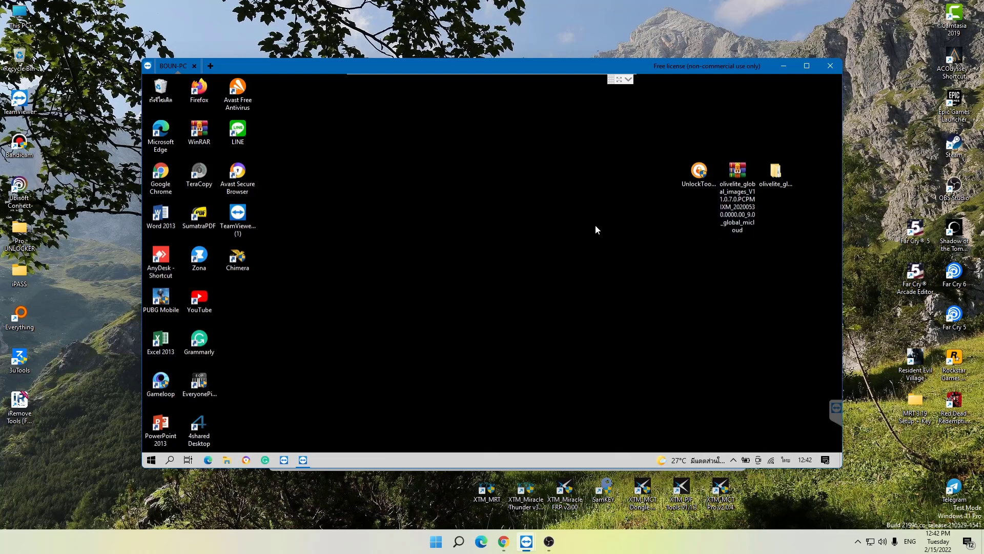
right_click(542, 199)
click(564, 228)
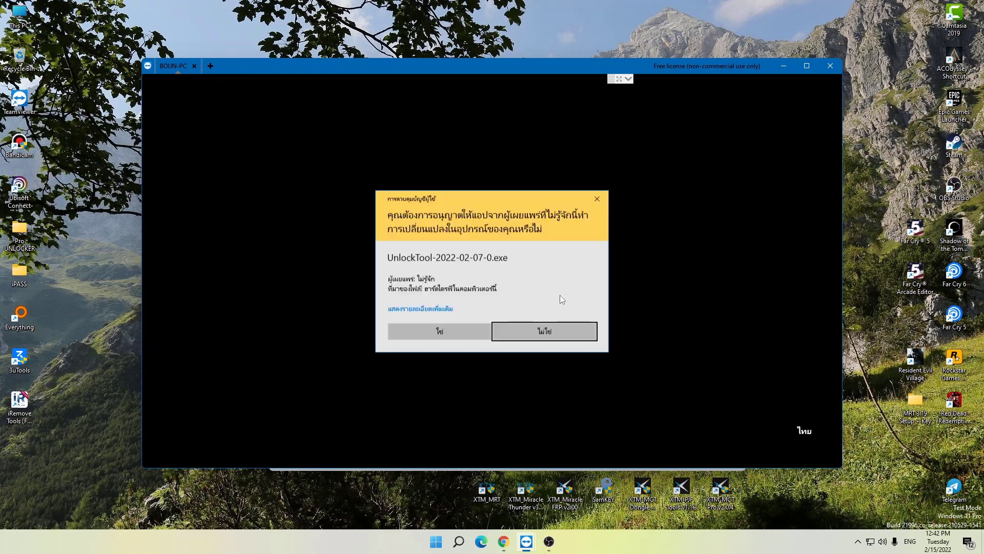
click(439, 331)
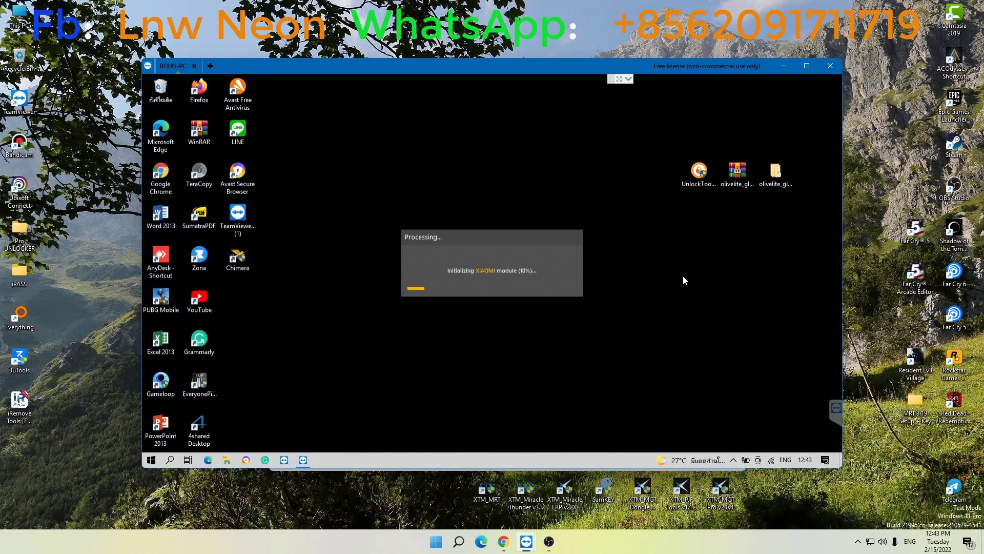
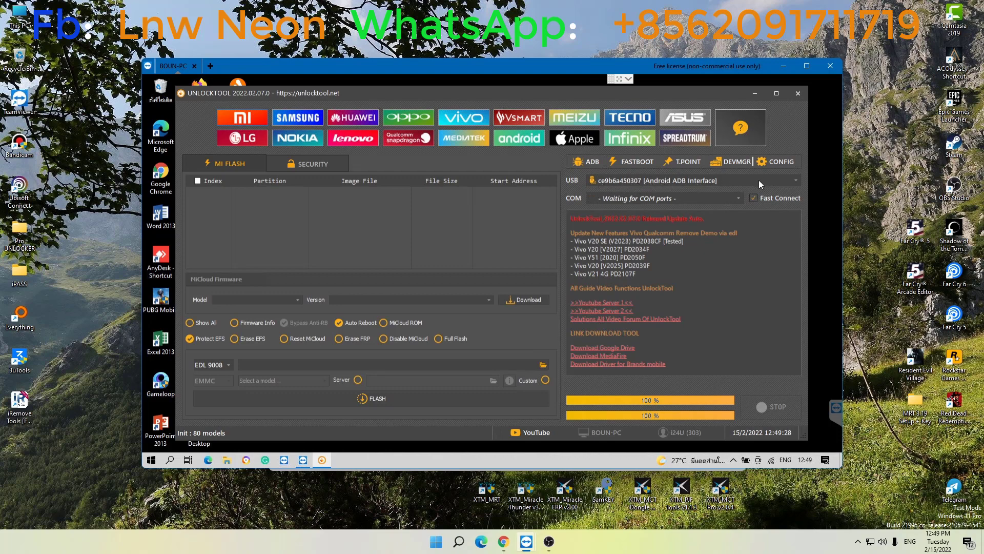
- Read the phone's generic Fastboot quick info and examine its product name and bootloader status
click(632, 162)
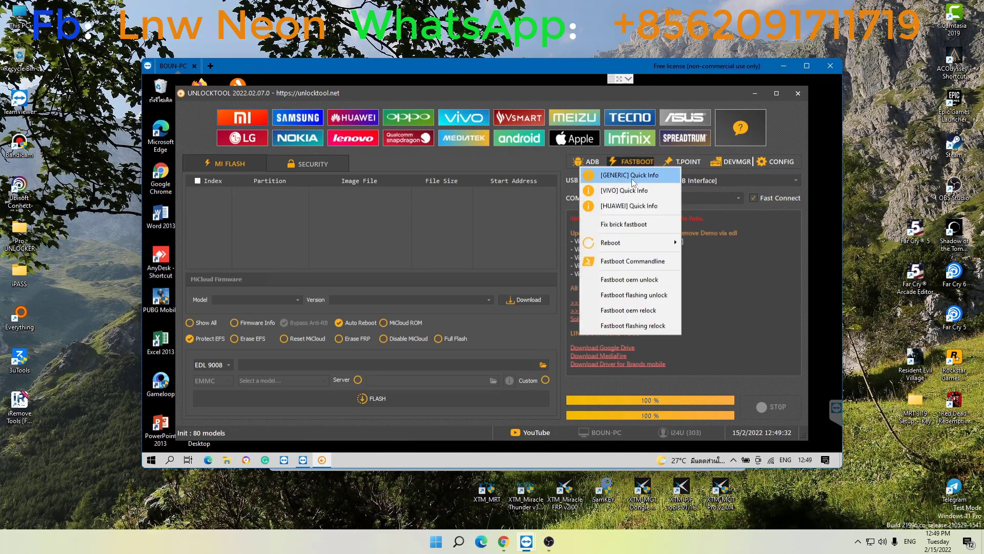
click(638, 177)
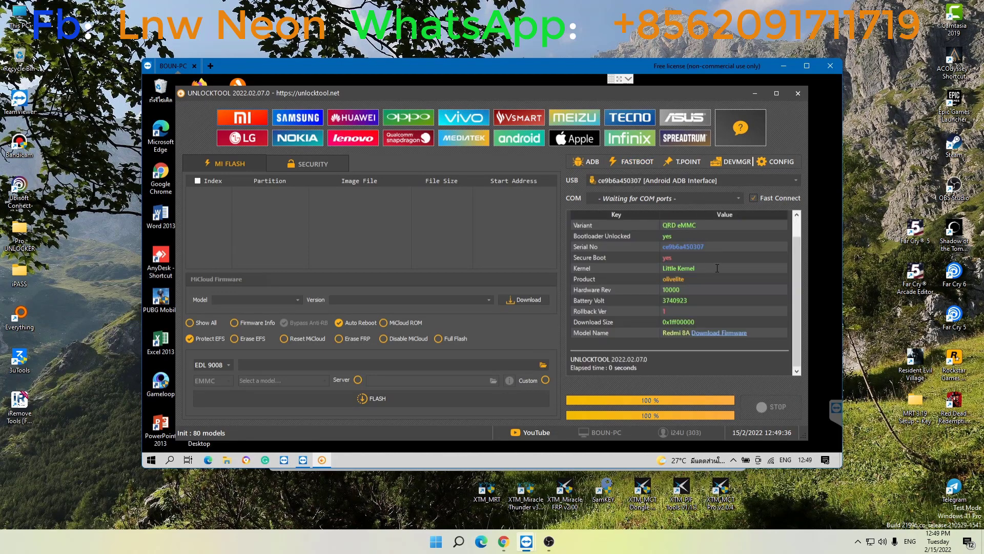
scroll(683, 219, up, 1)
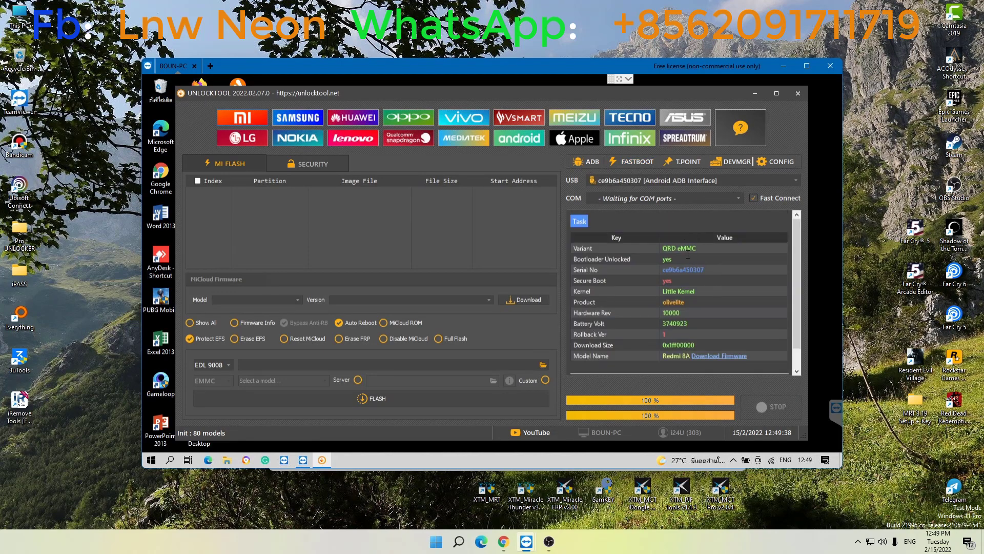
scroll(688, 255, down, 1)
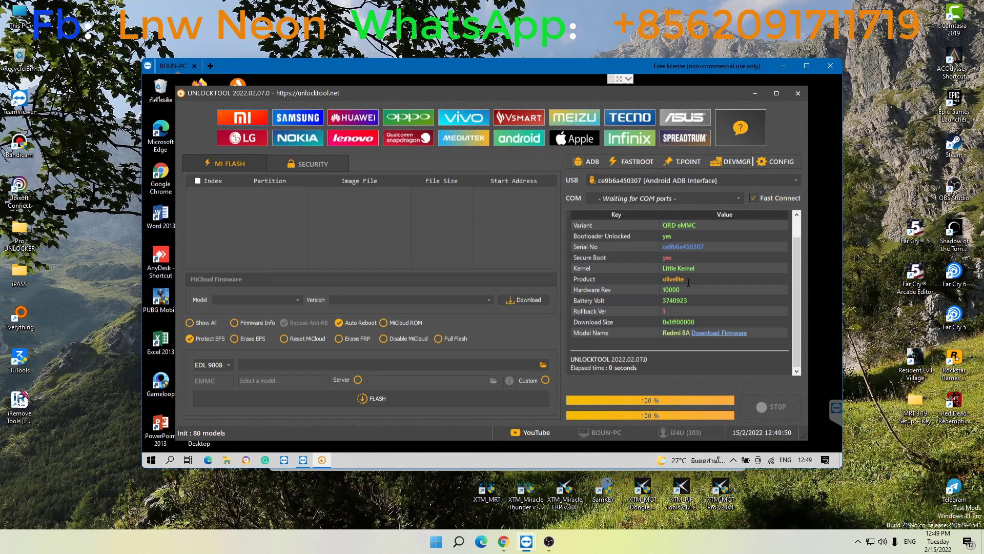
click(666, 277)
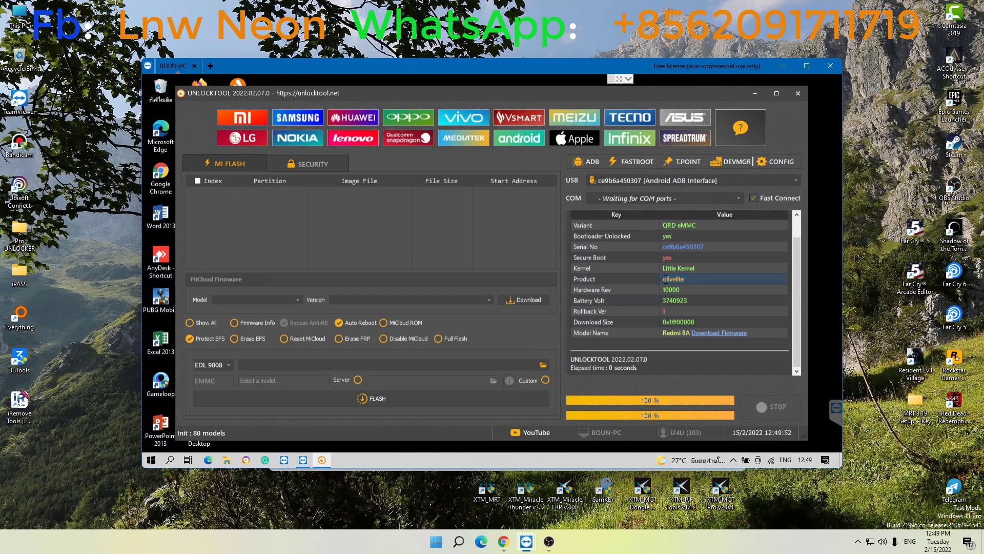
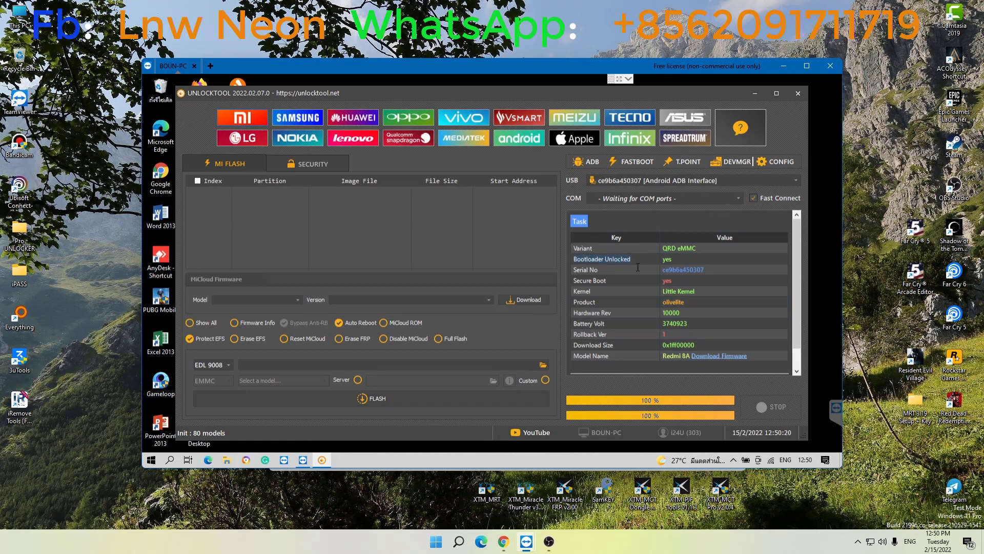
click(665, 260)
- Switch to Chrome and review the bootloader requirement and extraction password note in the Redmi 8A Google Drive firmware entry
click(497, 542)
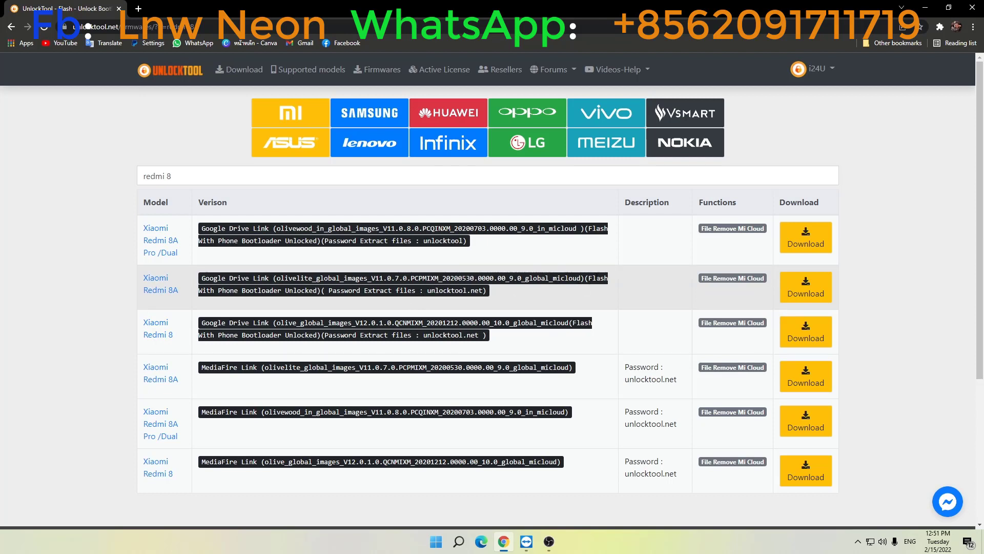
drag(587, 278, 610, 278)
drag(203, 290, 322, 290)
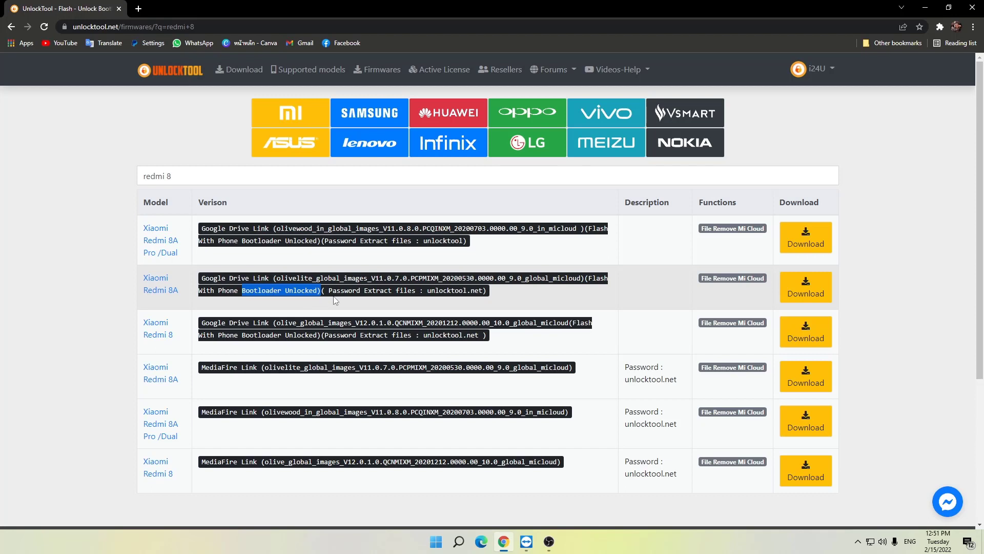
drag(329, 290, 484, 290)
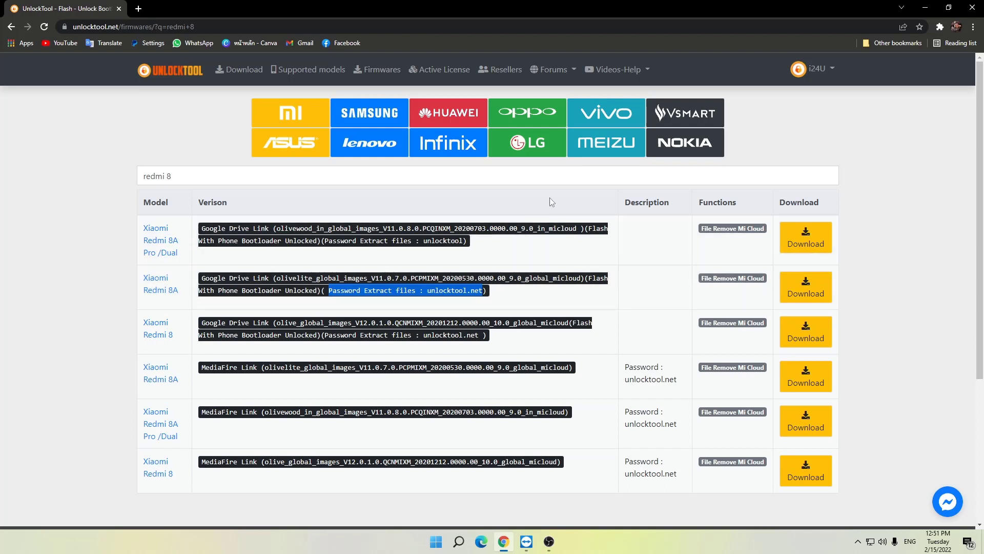
- Open the Google Drive and MediaFire download pages for the Redmi 8A olivelite_global_images_V11.0.7.0 micloud firmware, and return to the remote desktop
drag(201, 278, 261, 278)
ctrl+click(806, 376)
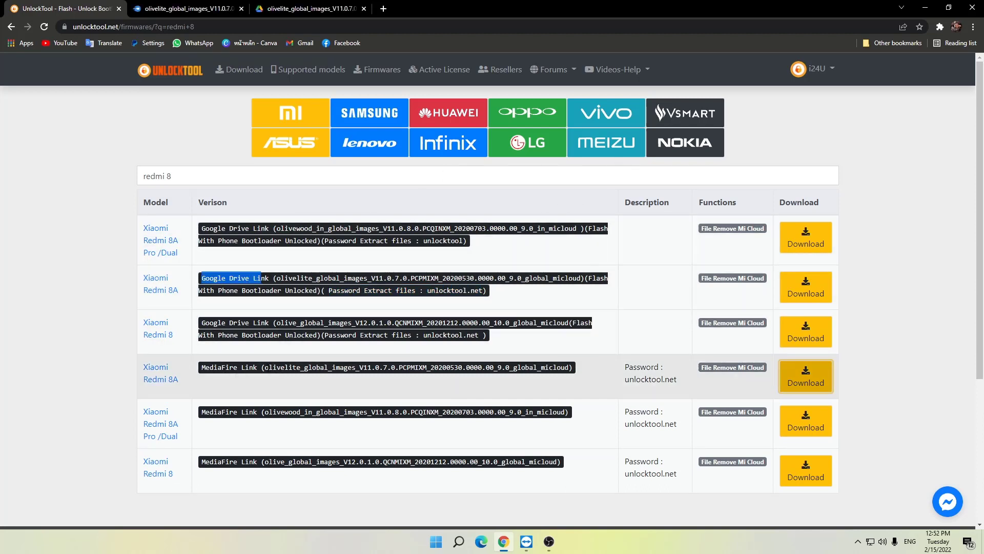
drag(265, 367, 364, 369)
click(925, 8)
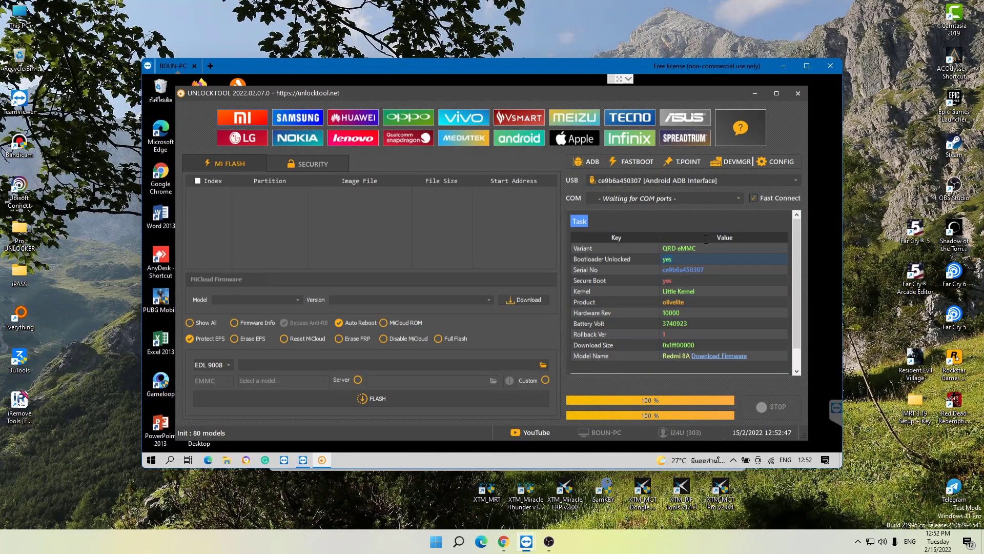
- Minimize UnlockTool and check the olivelite firmware archive and extracted folder on the remote desktop
click(753, 94)
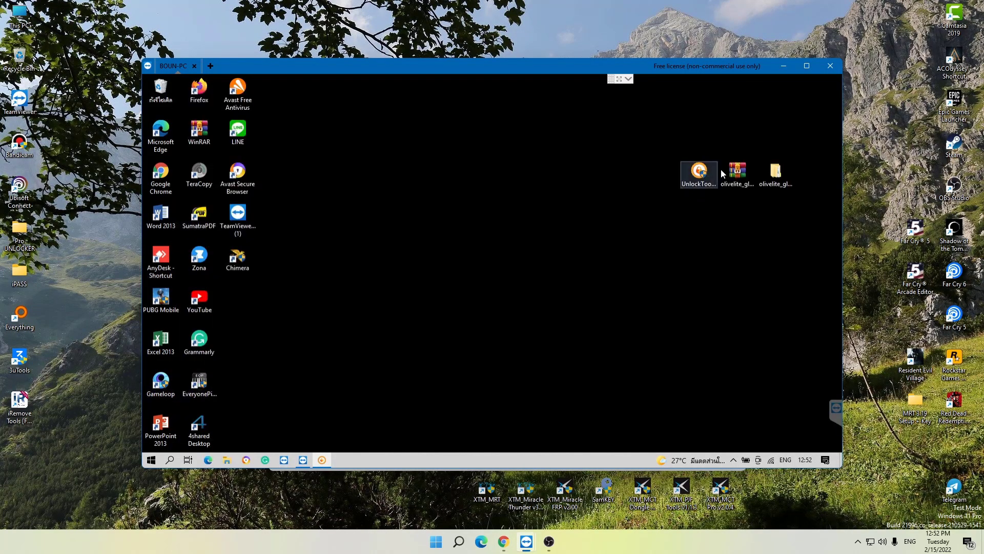
click(742, 174)
click(786, 185)
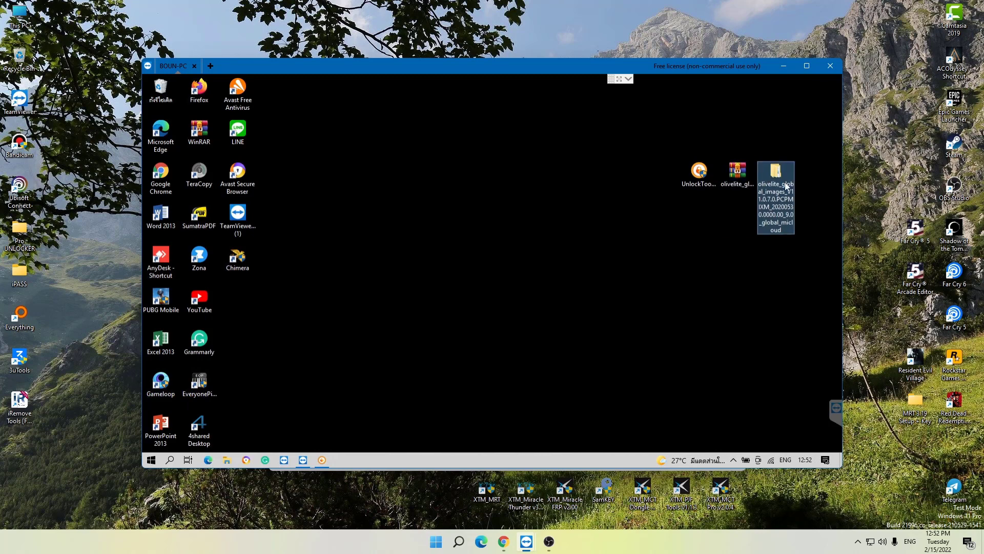
right_click(783, 177)
key(Down)
key(Down)
key(Down)
key(Return)
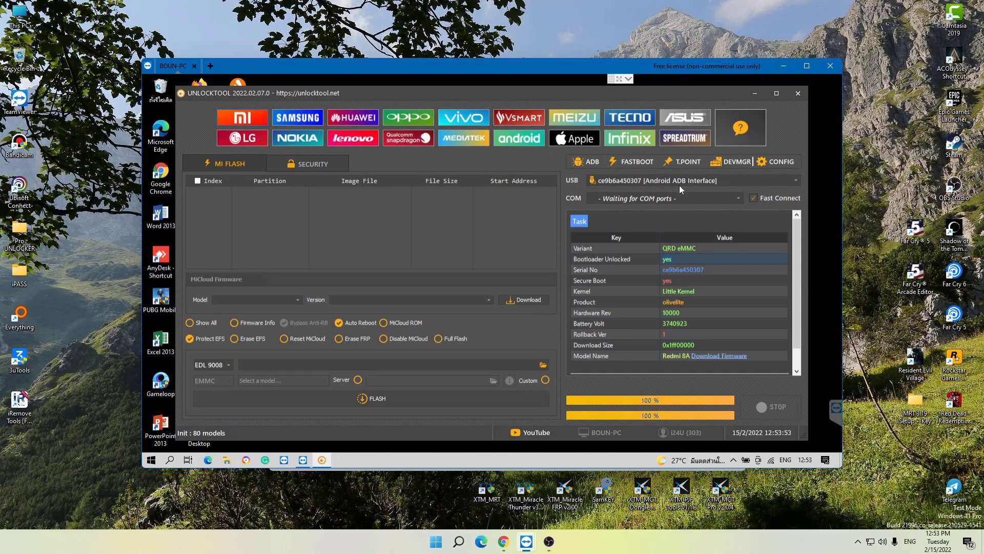
- Reboot the phone from Fastboot into EDL using method 2
click(623, 162)
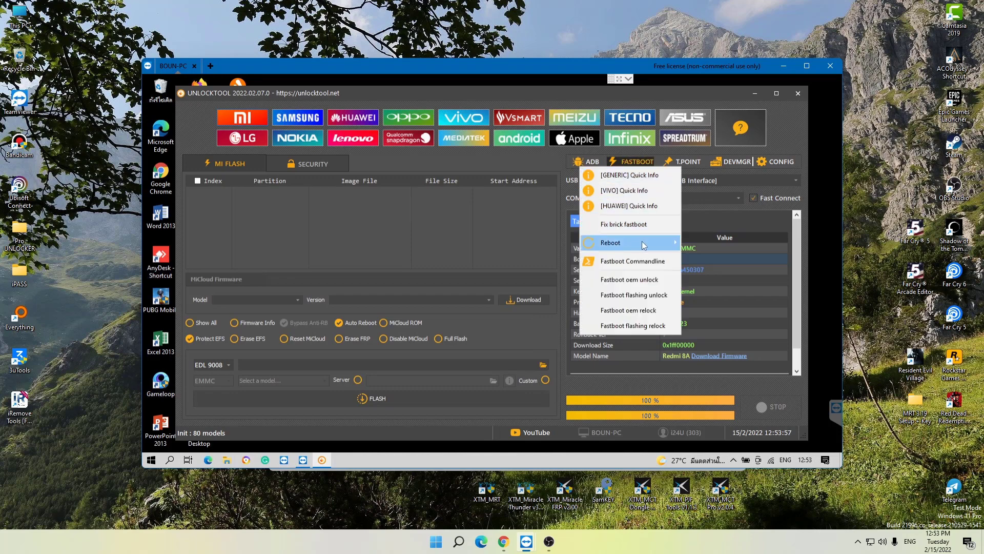
mouse_move(643, 244)
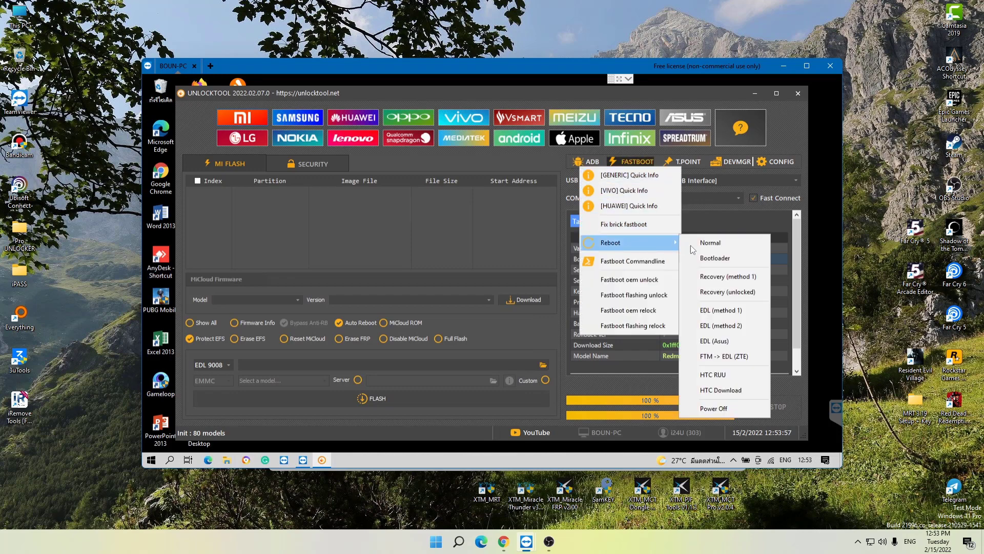
click(715, 326)
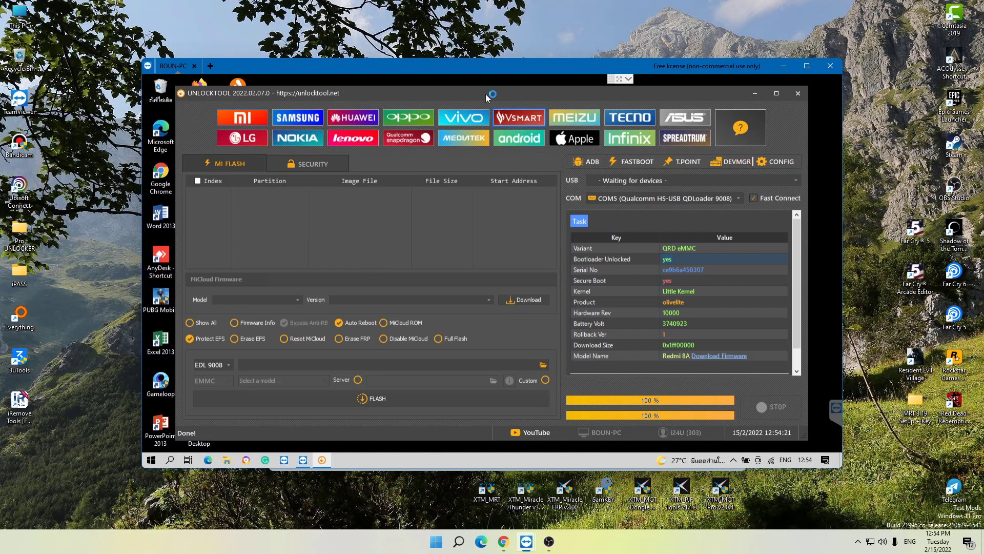
- Check the phone's Qualcomm 9008 connection under the COM & LPT ports in Device Manager, and return to UnlockTool
drag(496, 94, 519, 92)
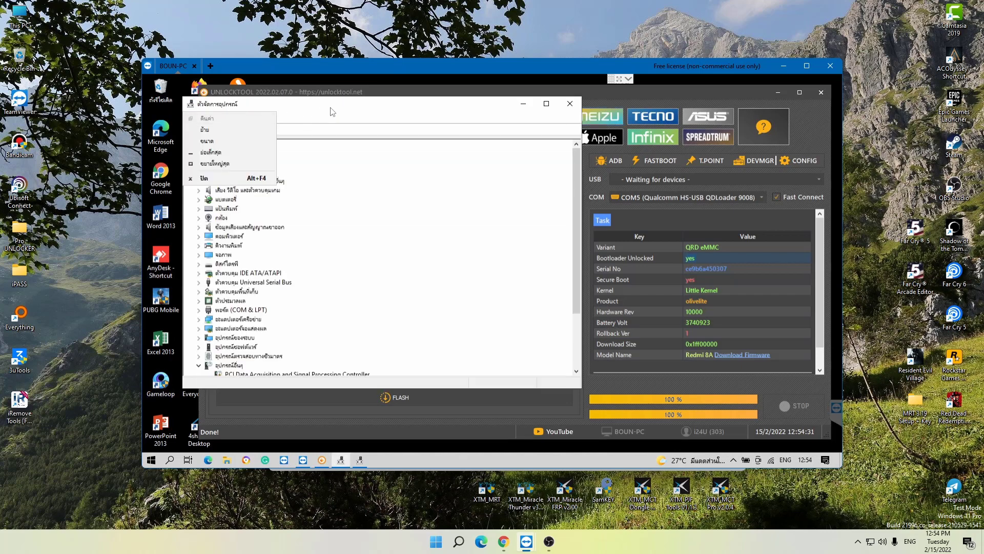
drag(291, 103, 201, 92)
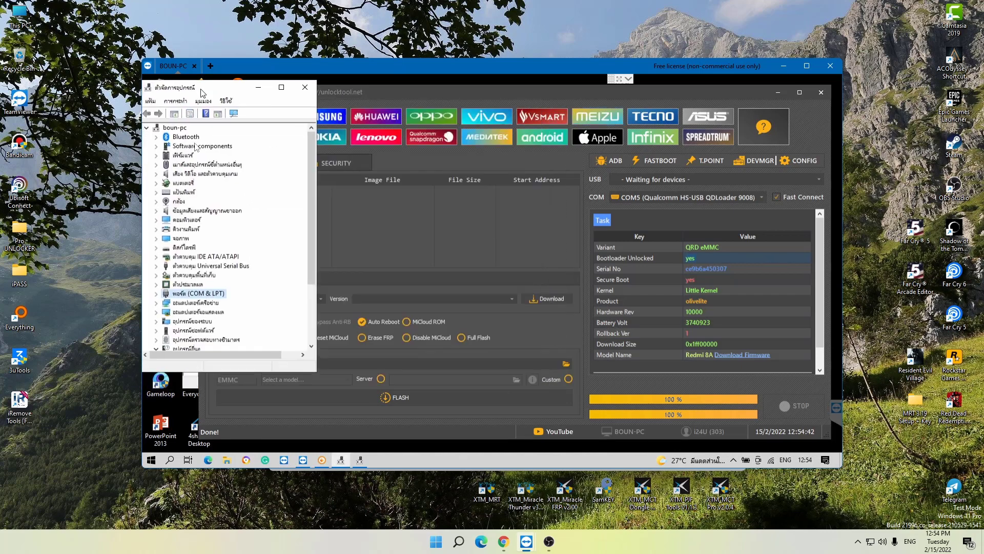
click(156, 294)
click(198, 303)
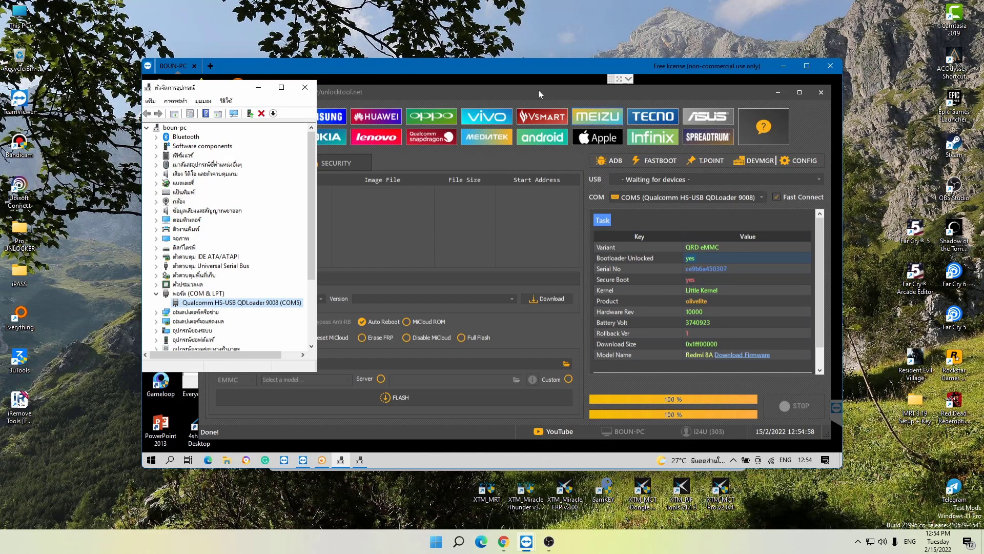
click(538, 90)
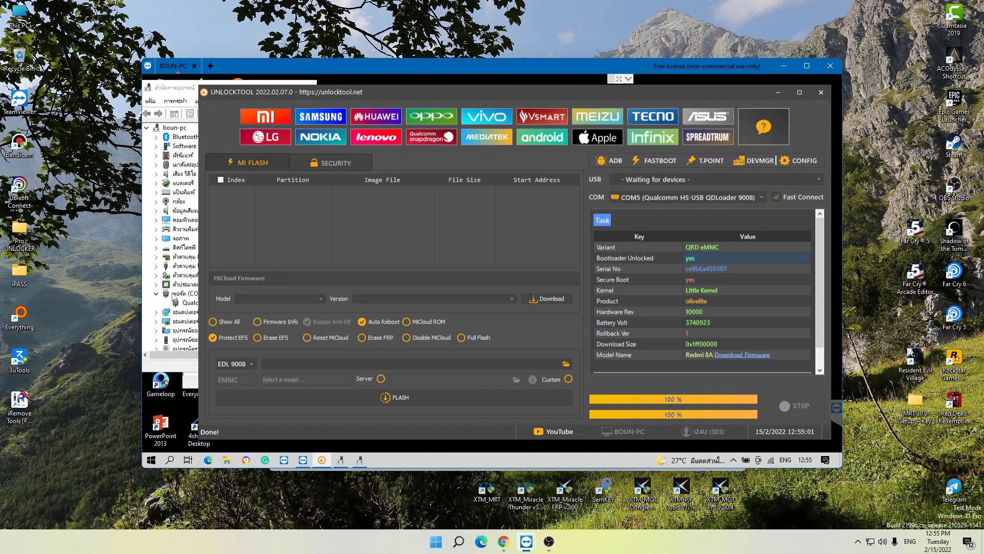
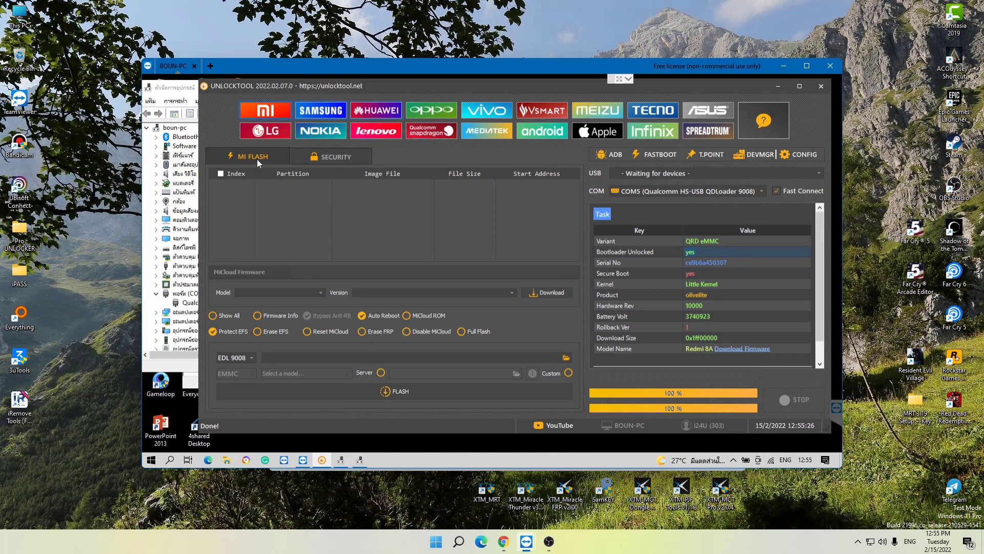
- Choose Xiaomi Redmi 8A [Olivelite] as the MiCloud firmware model
click(321, 290)
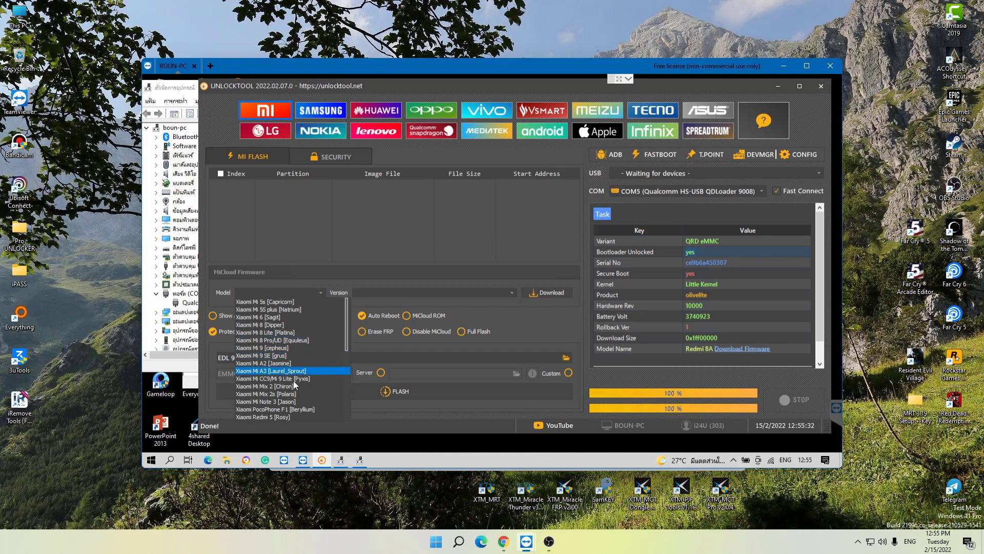
scroll(295, 389, down, 3)
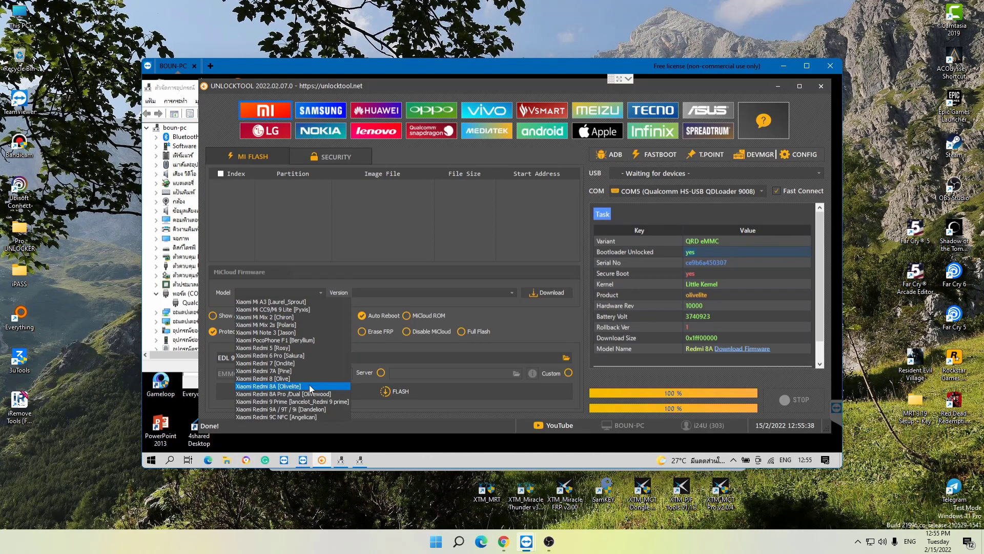
click(318, 386)
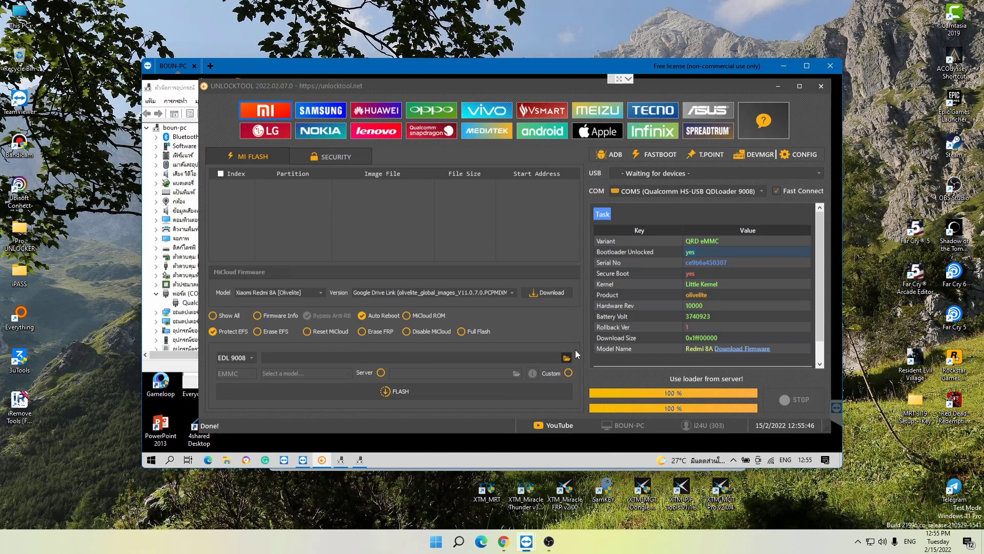
- Load the images folder inside the desktop's olivelite_global_images_V11.0.7.0 micloud firmware folder for EDL 9008 flashing, selecting rawprogram0.xml
click(569, 356)
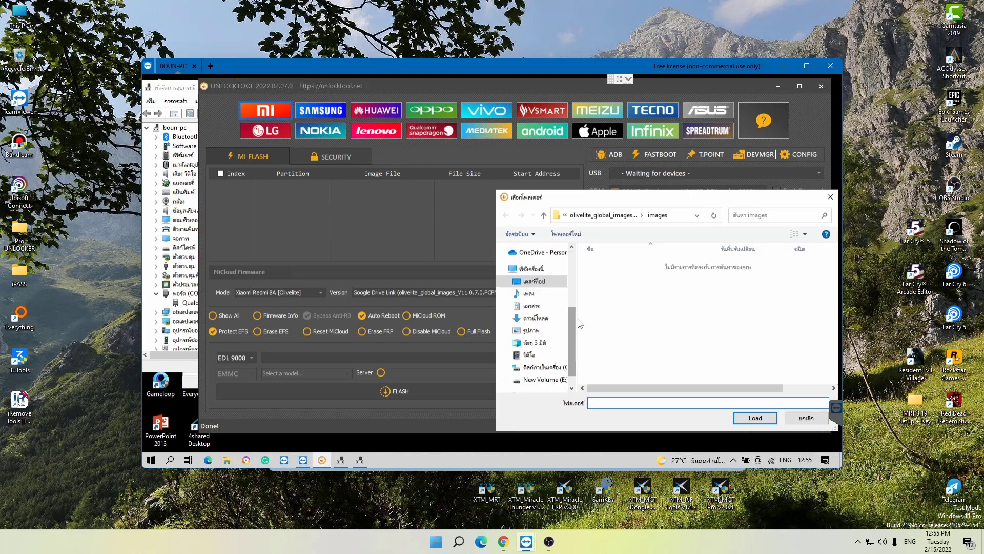
click(555, 283)
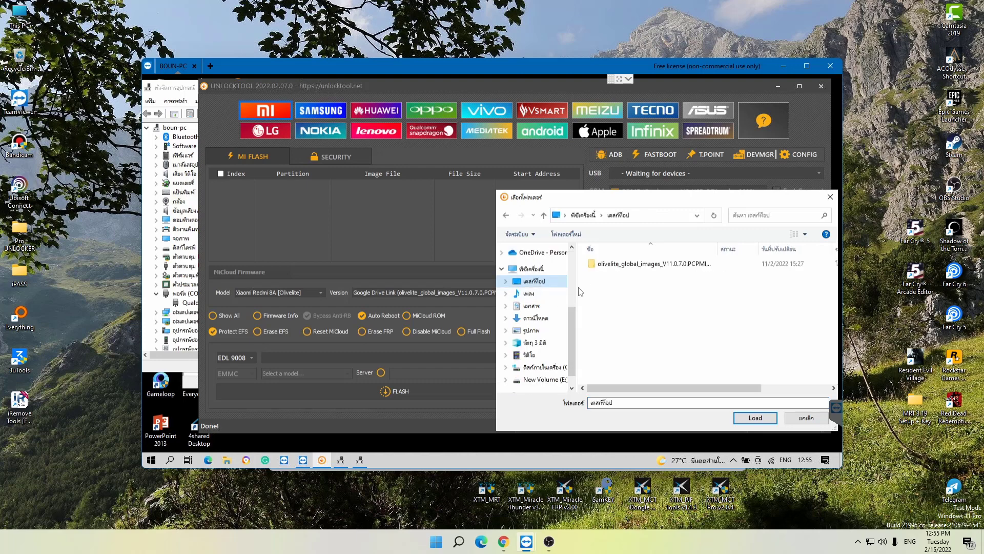
click(661, 264)
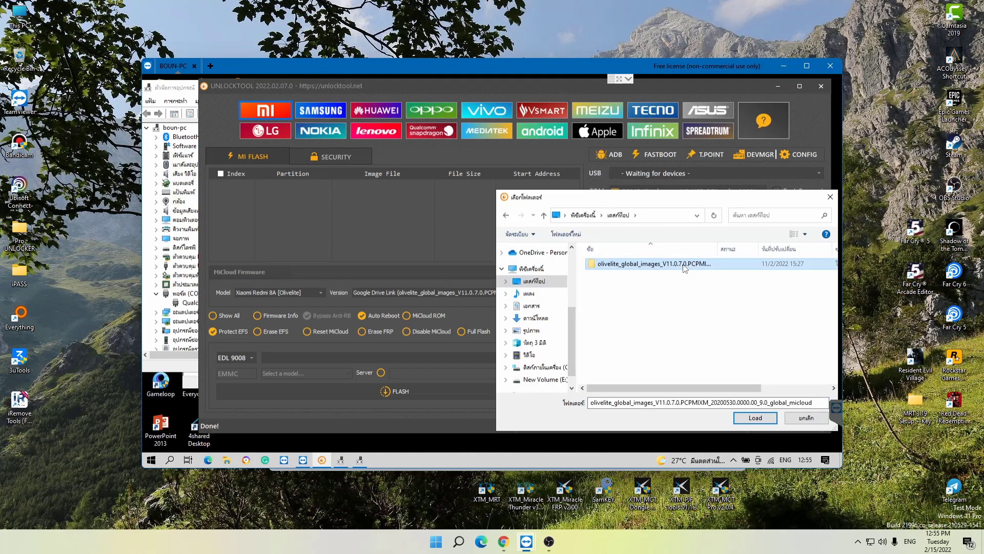
double_click(685, 265)
double_click(640, 265)
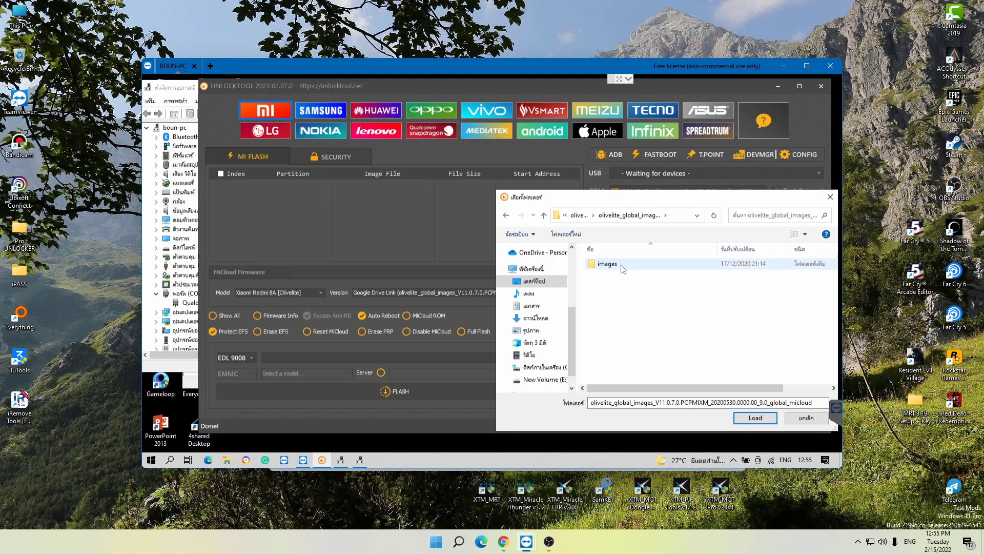
double_click(623, 265)
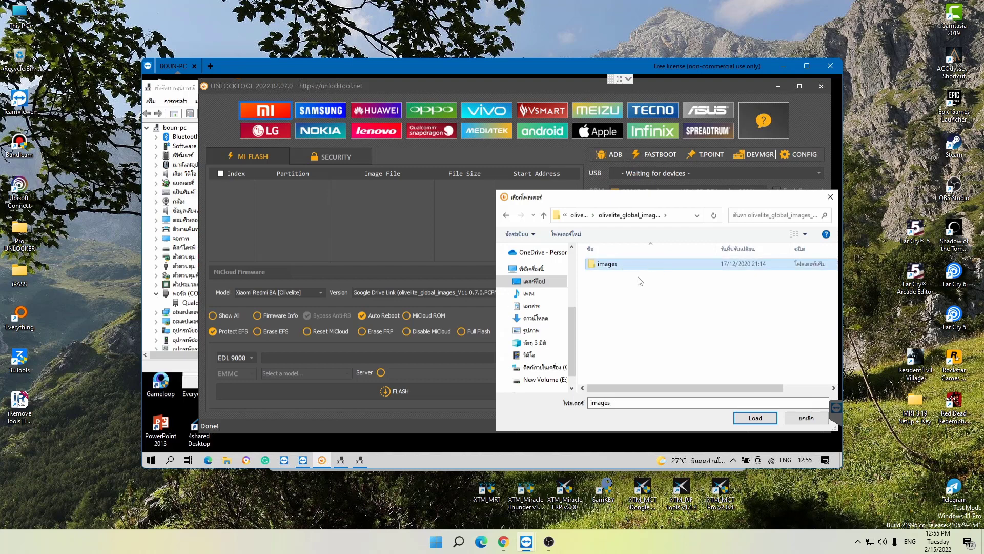
click(754, 418)
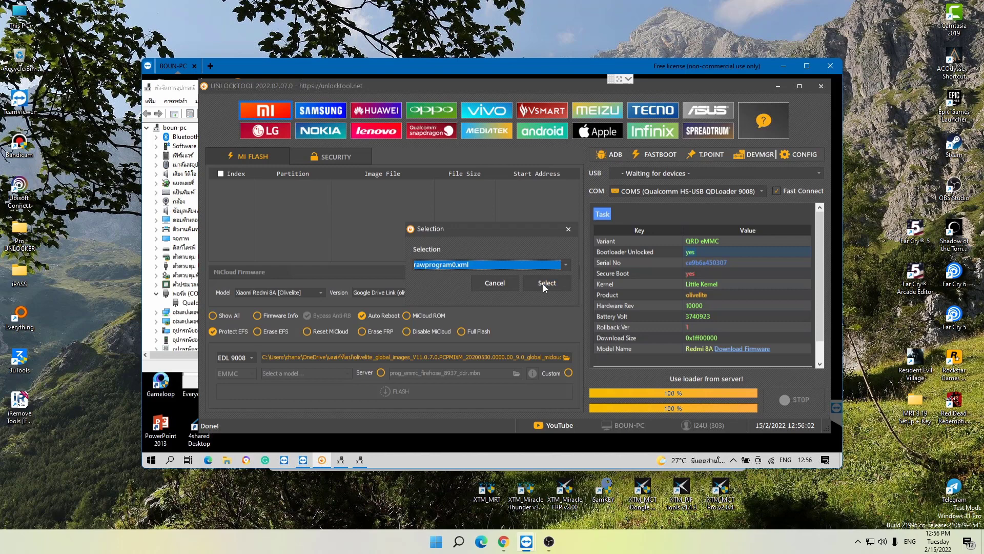
click(543, 282)
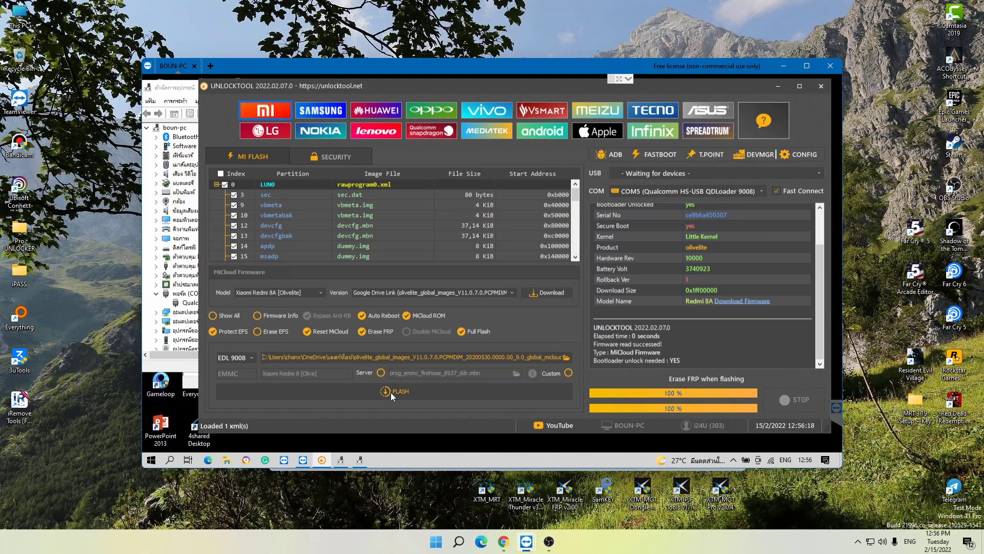
- Start flashing the loaded MiCloud firmware to the phone on COM5, and minimize the Device Manager window behind UnlockTool
click(391, 393)
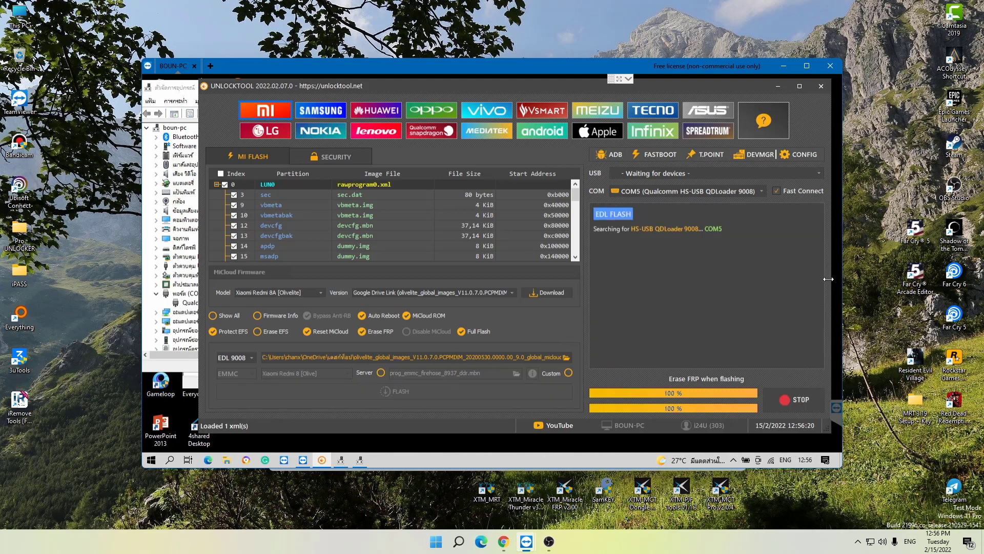
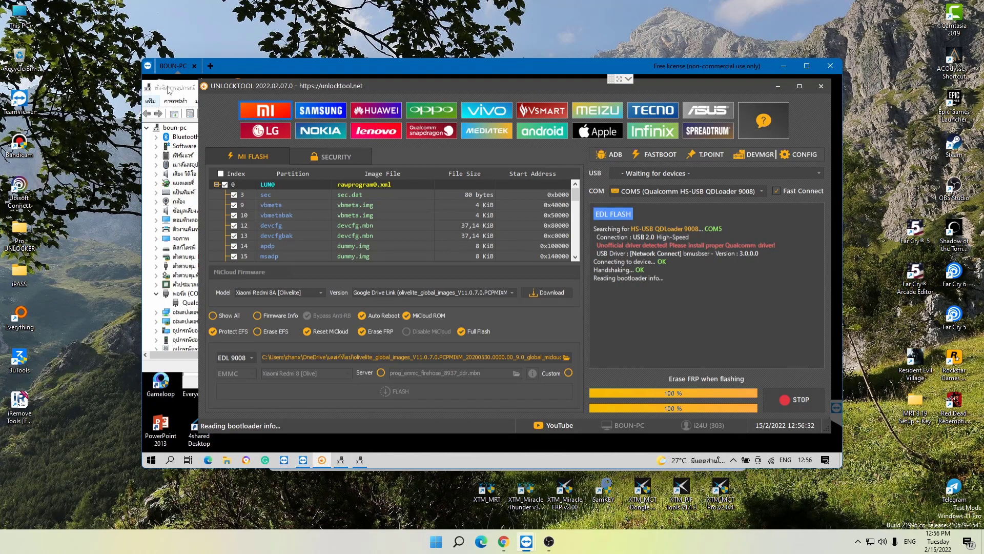
drag(162, 89, 146, 90)
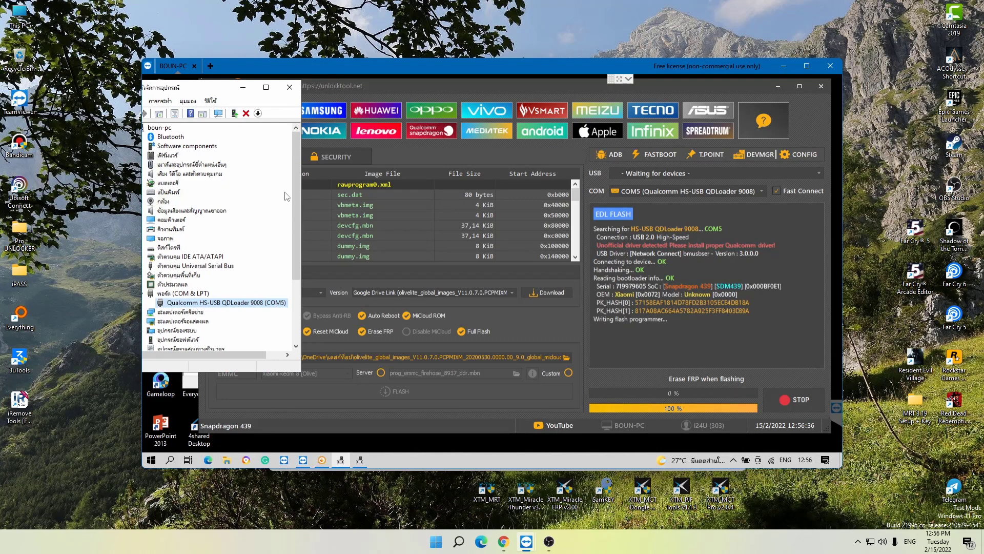
click(243, 88)
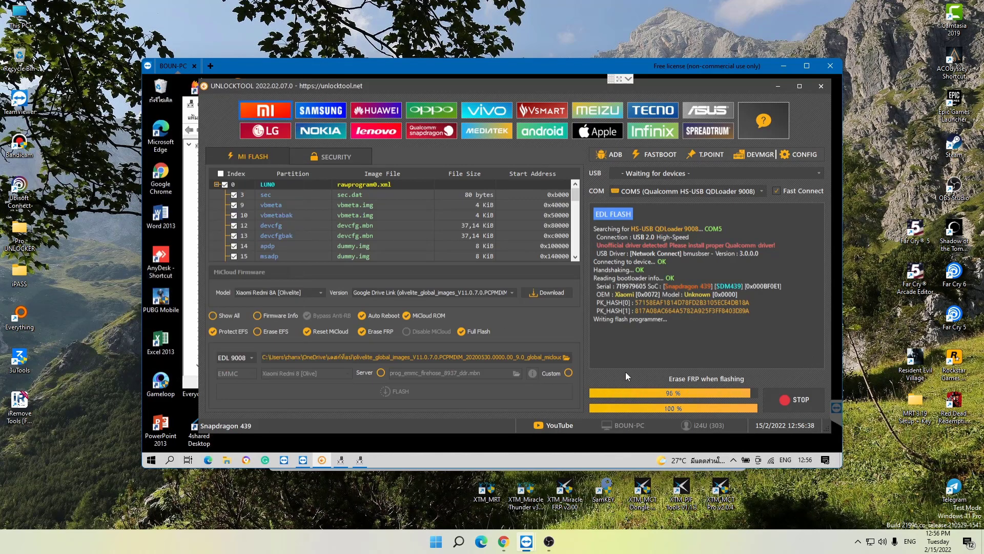